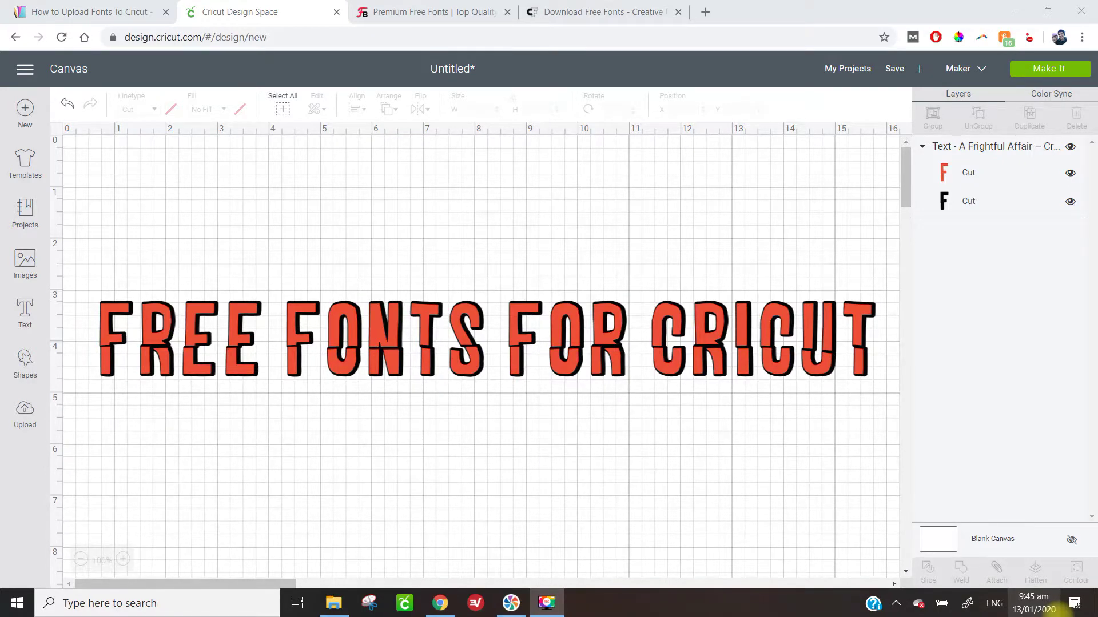
Switch to the howtoheatpress.com font-upload article and scroll through its installation steps.
click(94, 7)
scroll(811, 331, down, 15)
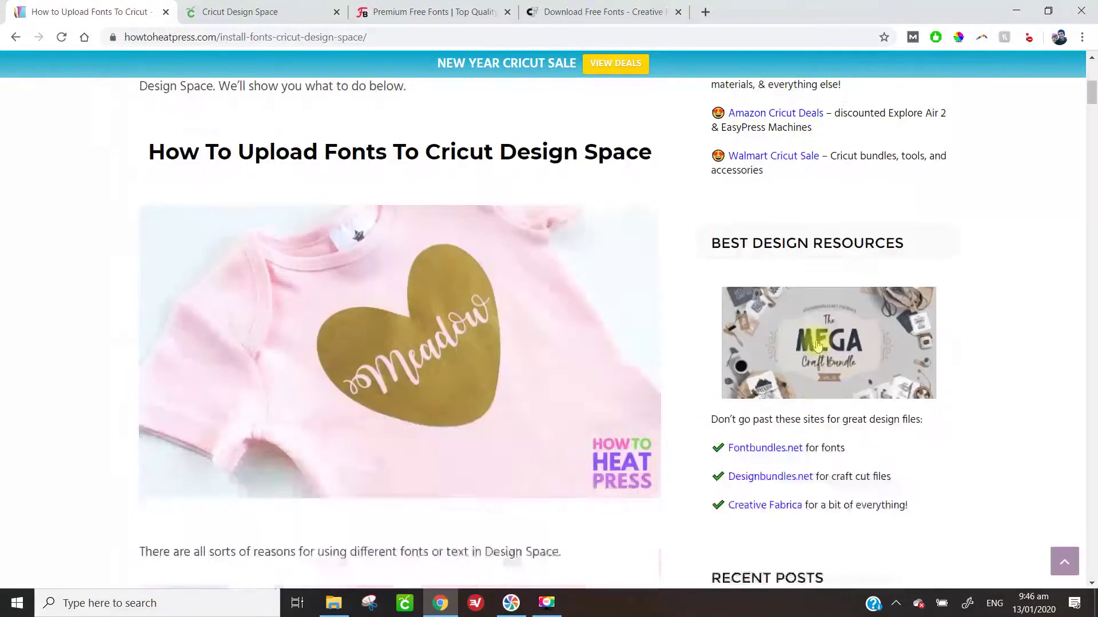
scroll(852, 346, down, 14)
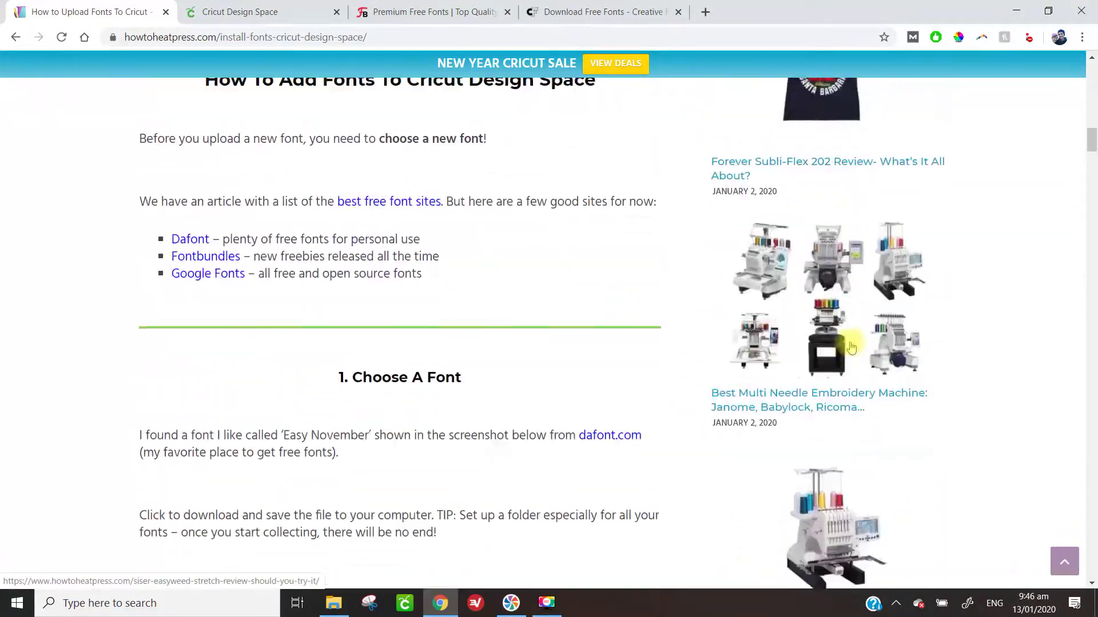
scroll(851, 347, down, 7)
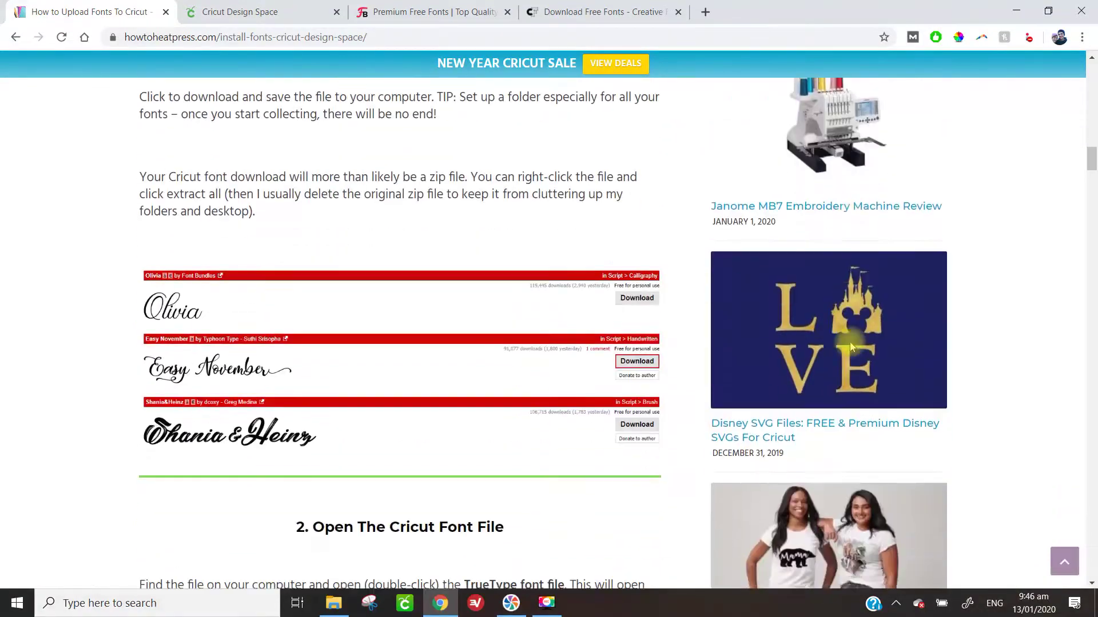
scroll(851, 347, down, 11)
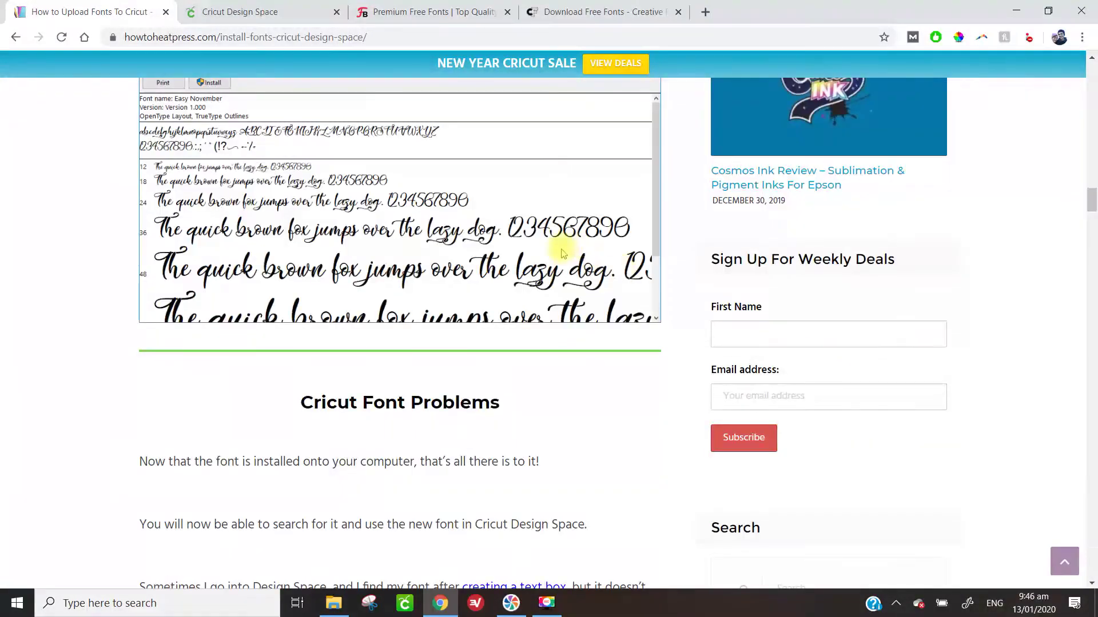
scroll(481, 103, up, 5)
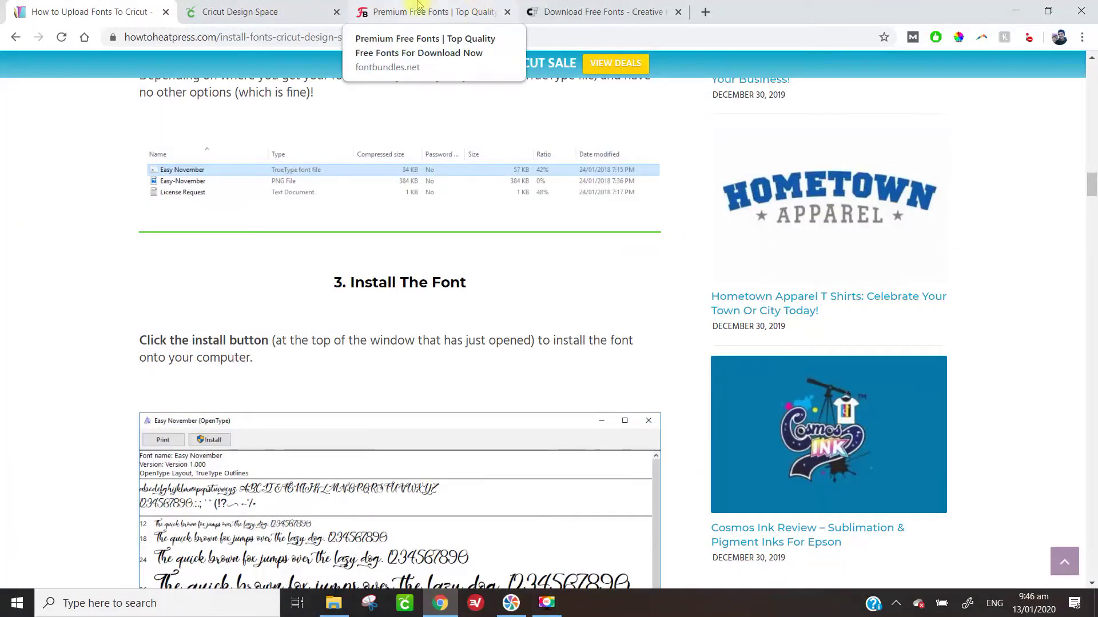
Browse the Font Bundles premium free fonts grid, then switch to Creative Fabrica's free fonts.
click(418, 10)
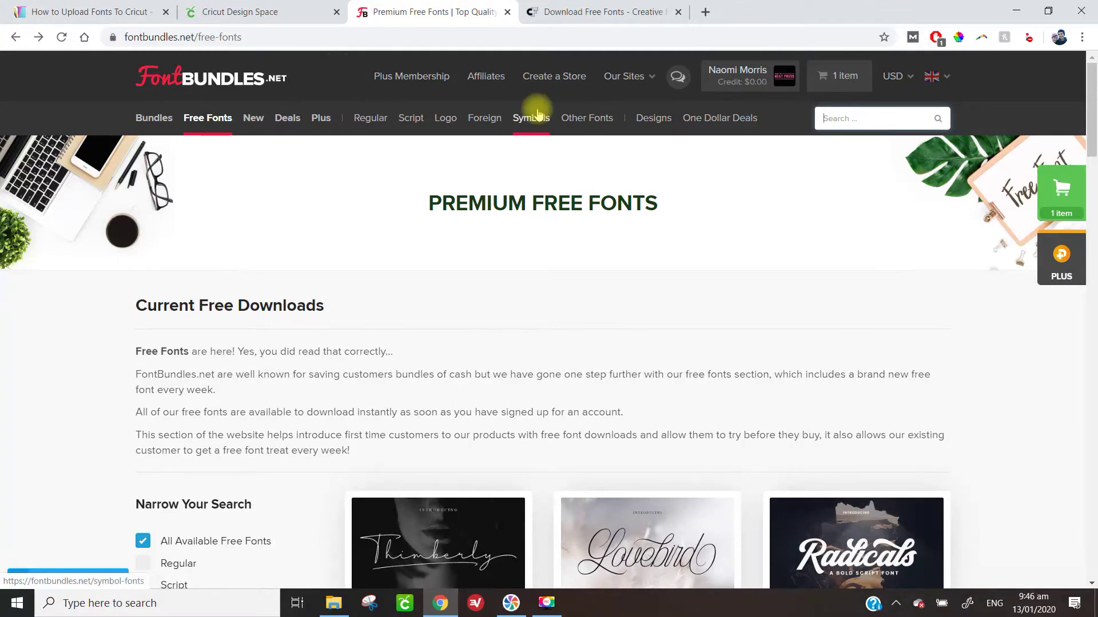
click(625, 9)
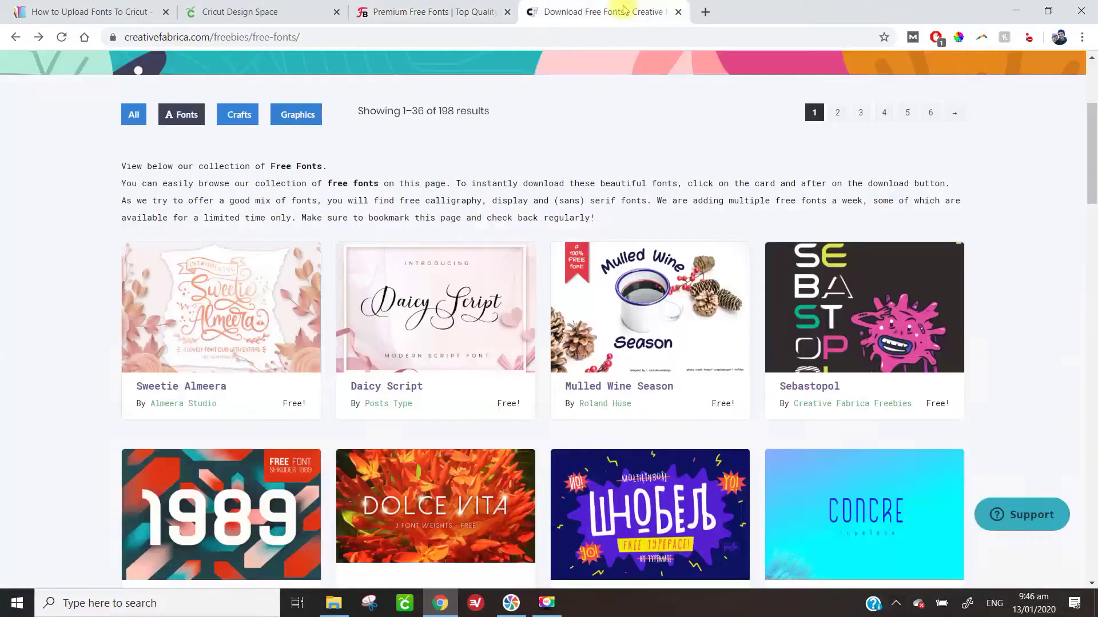
click(440, 9)
scroll(943, 331, down, 7)
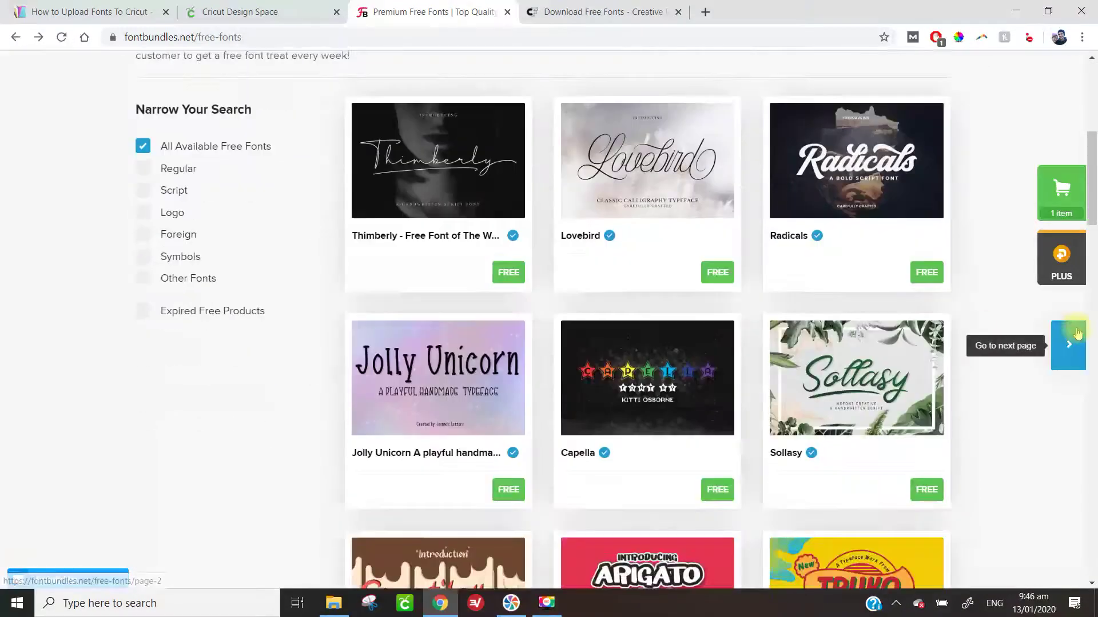
scroll(1074, 343, down, 4)
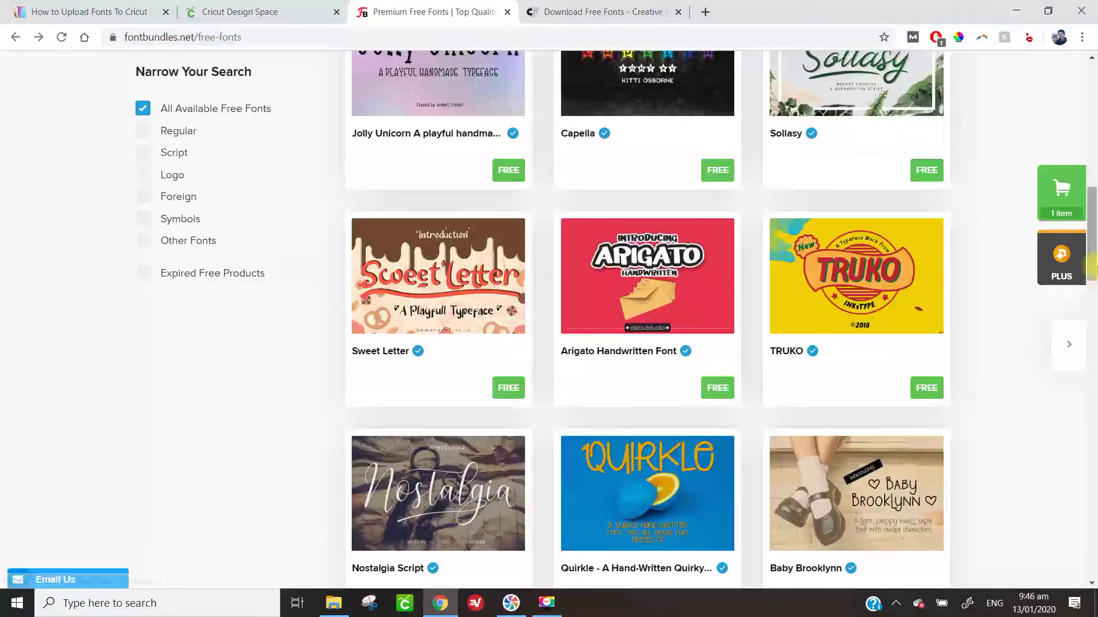
scroll(1080, 371, down, 12)
drag(1082, 402, 1042, 154)
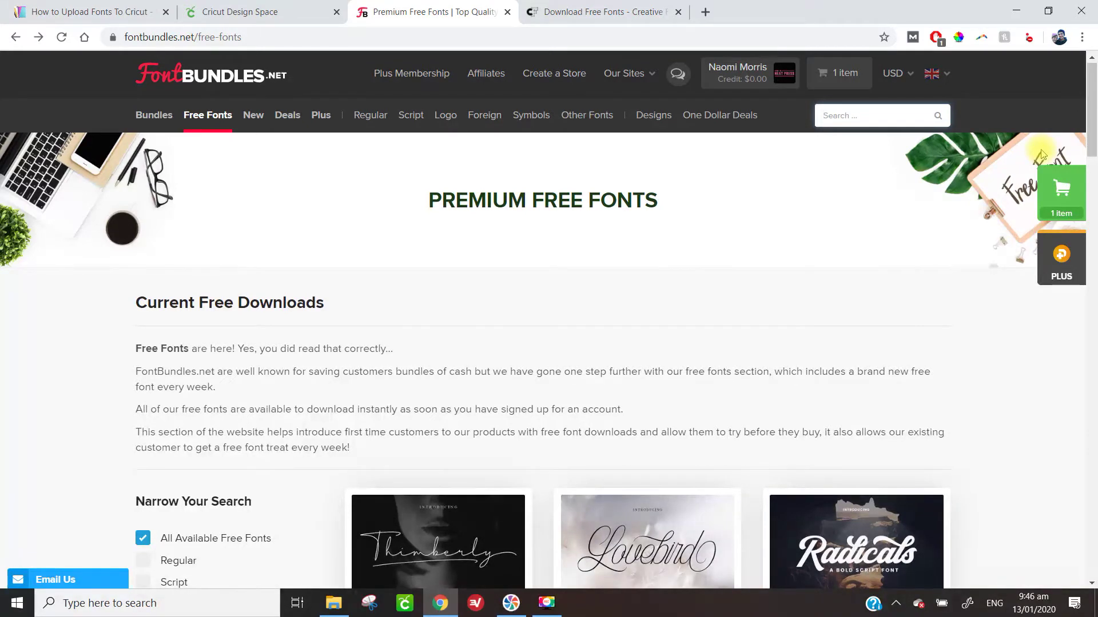
click(604, 5)
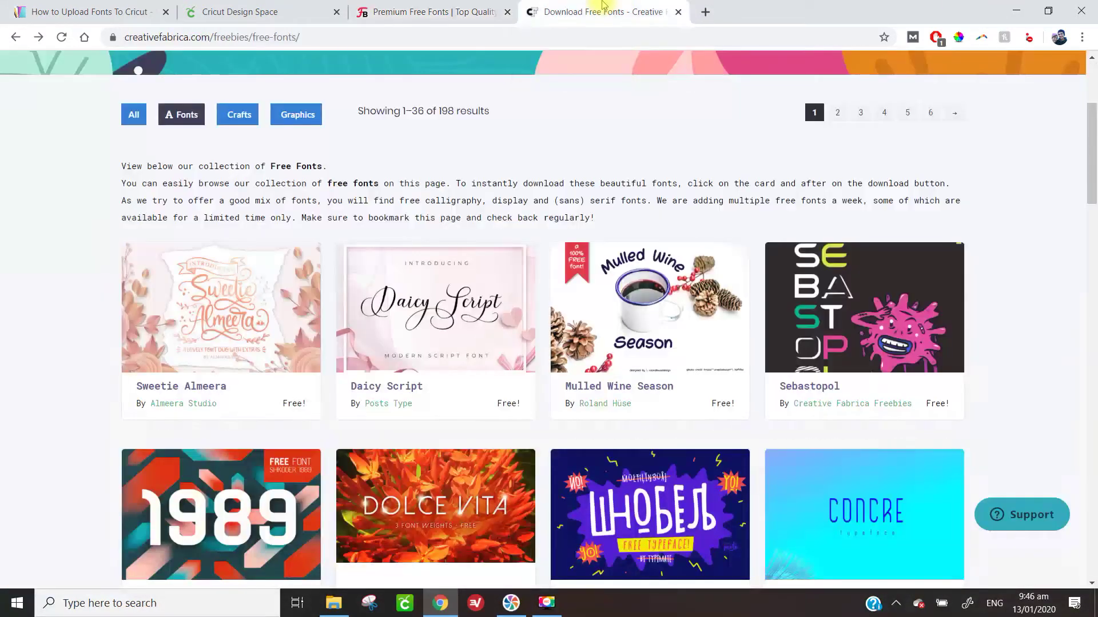
Download Daicy Script as Daicy-Script-949528.zip and minimize Chrome to reveal the desktop.
click(461, 333)
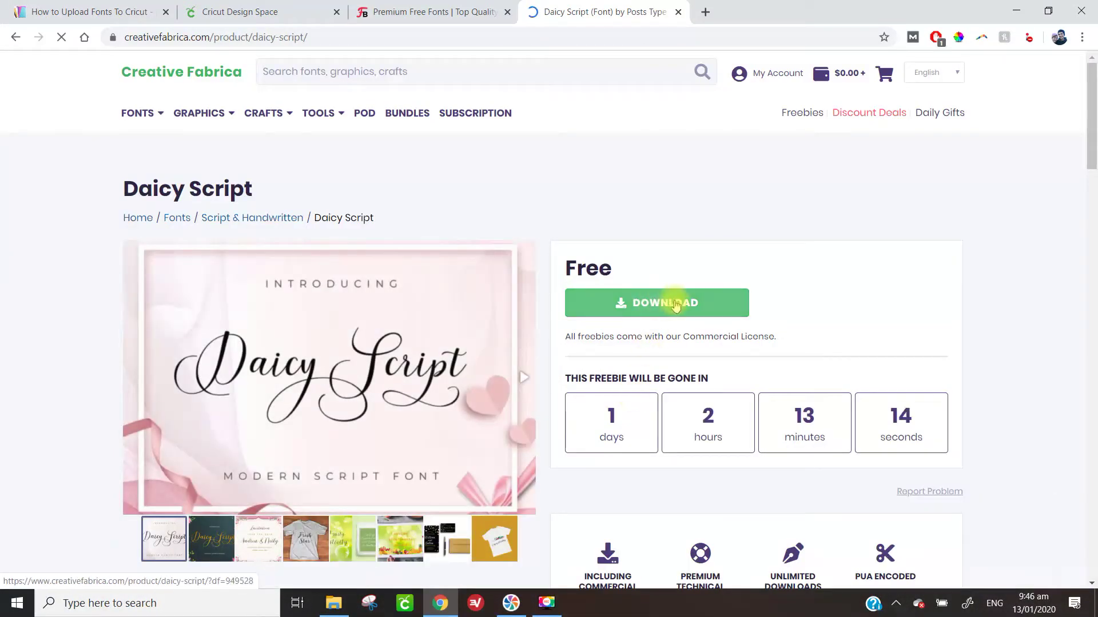
click(675, 305)
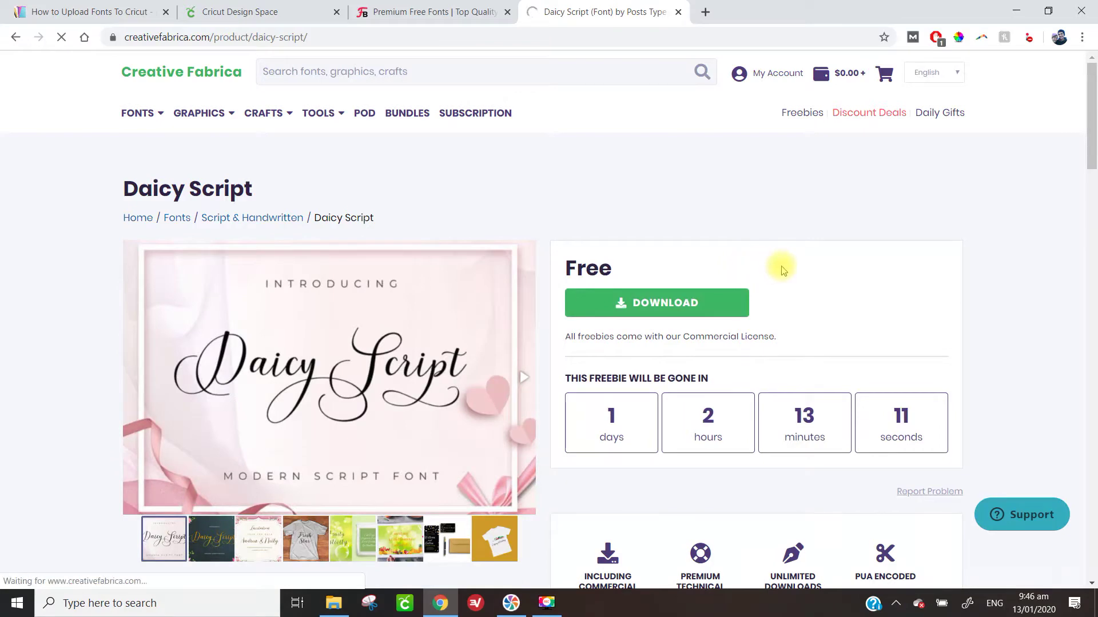
click(439, 324)
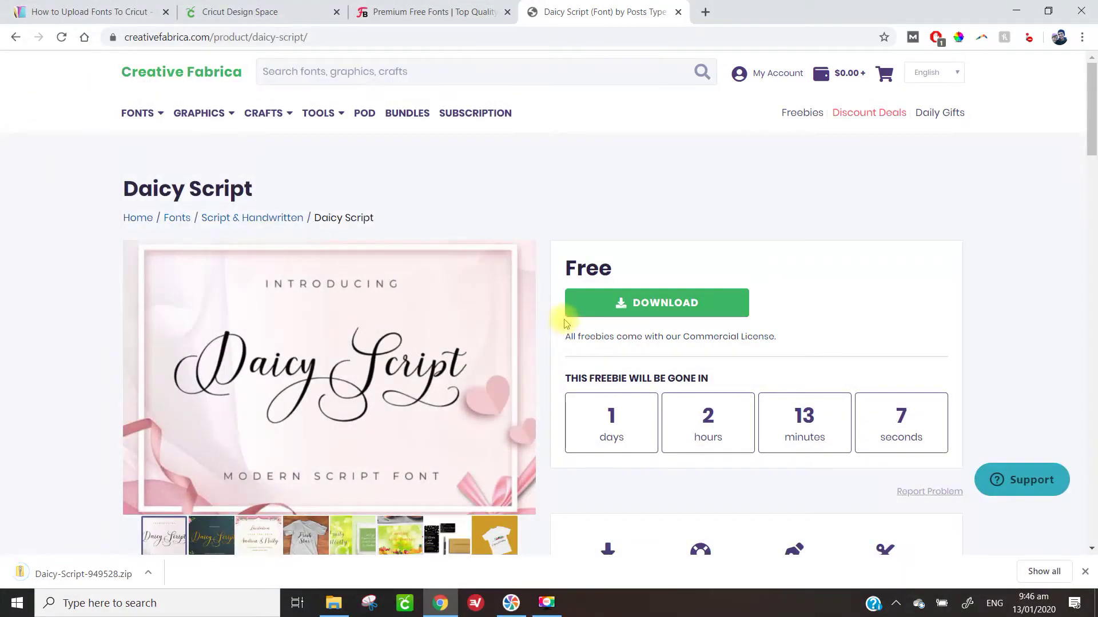
click(1015, 11)
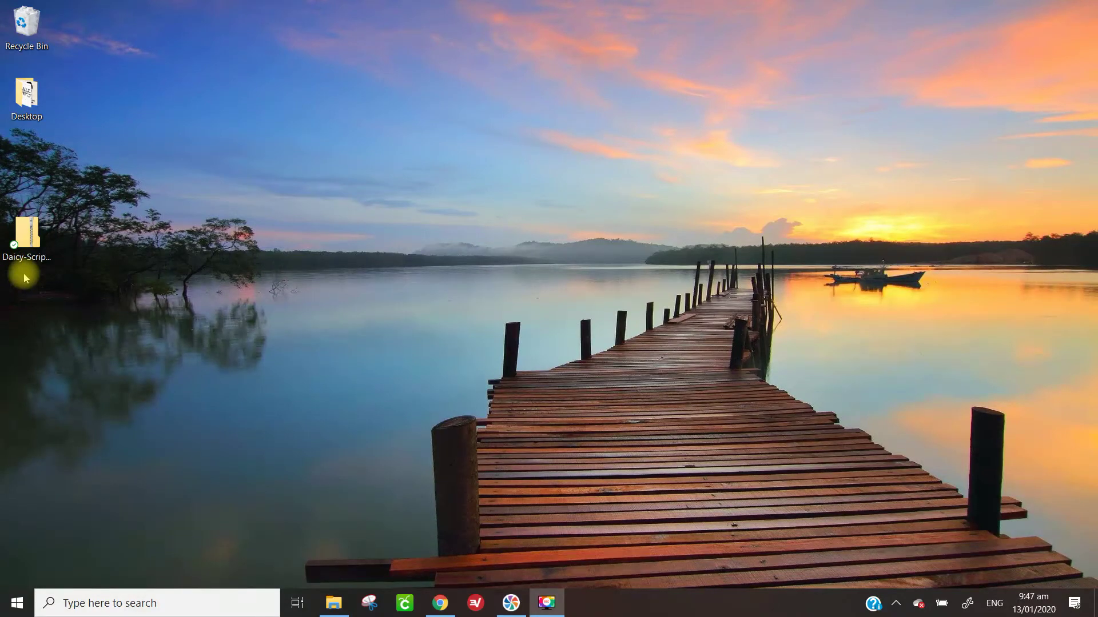
Extract Daicy-Script-949528.zip into a folder holding the OpenType and TrueType Daicy files.
right_click(29, 238)
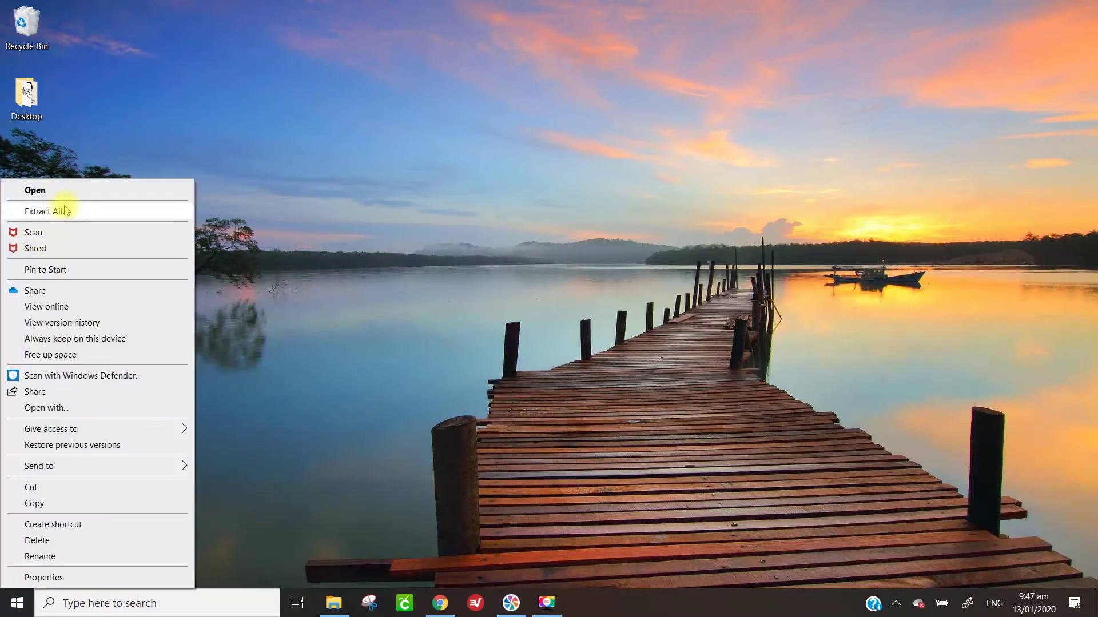
click(69, 213)
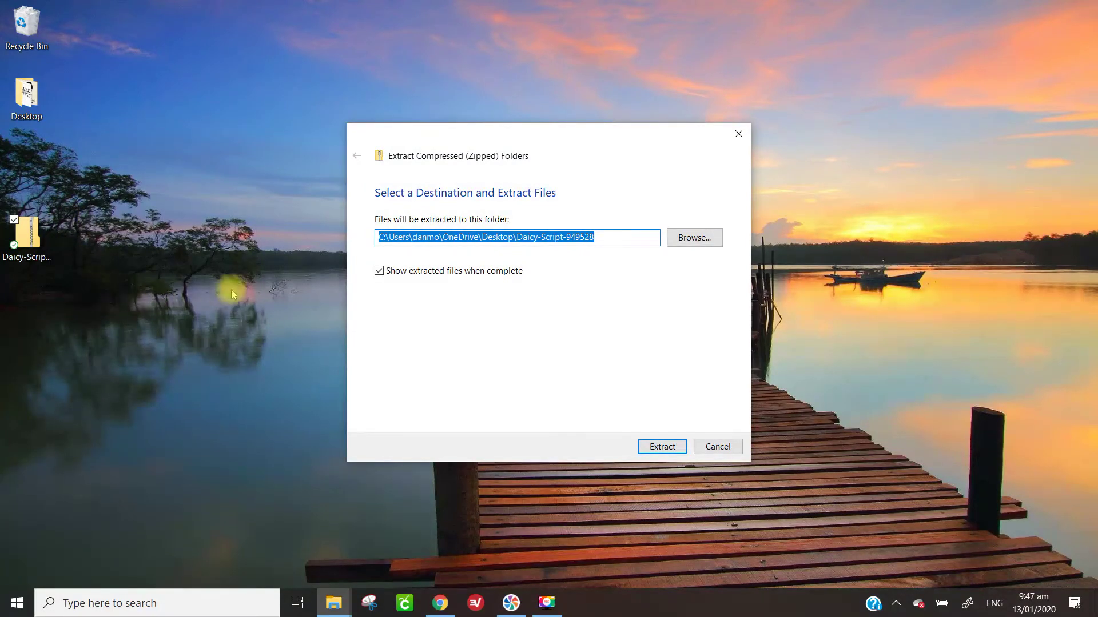
click(660, 449)
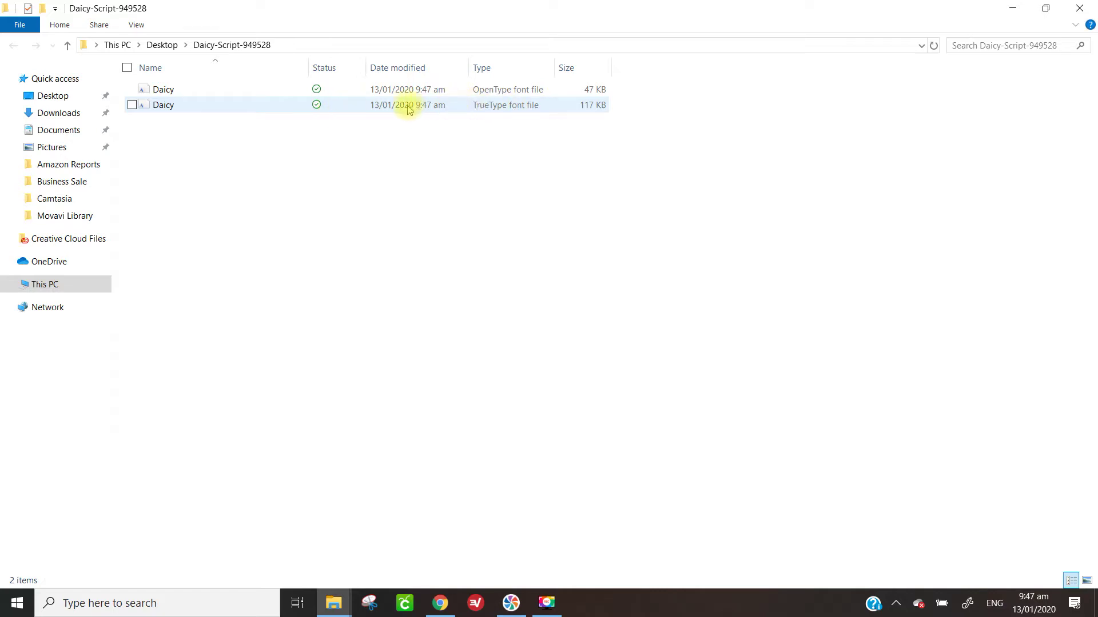
Preview and install the TrueType Daicy Script font, then close Font Viewer and the folder.
click(433, 109)
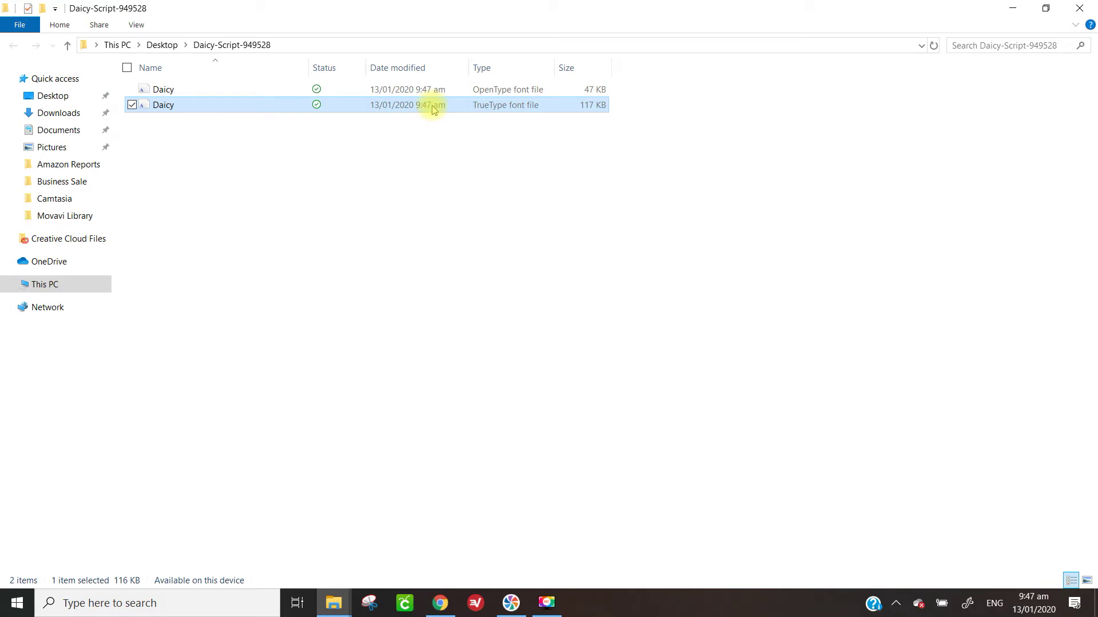
double_click(433, 109)
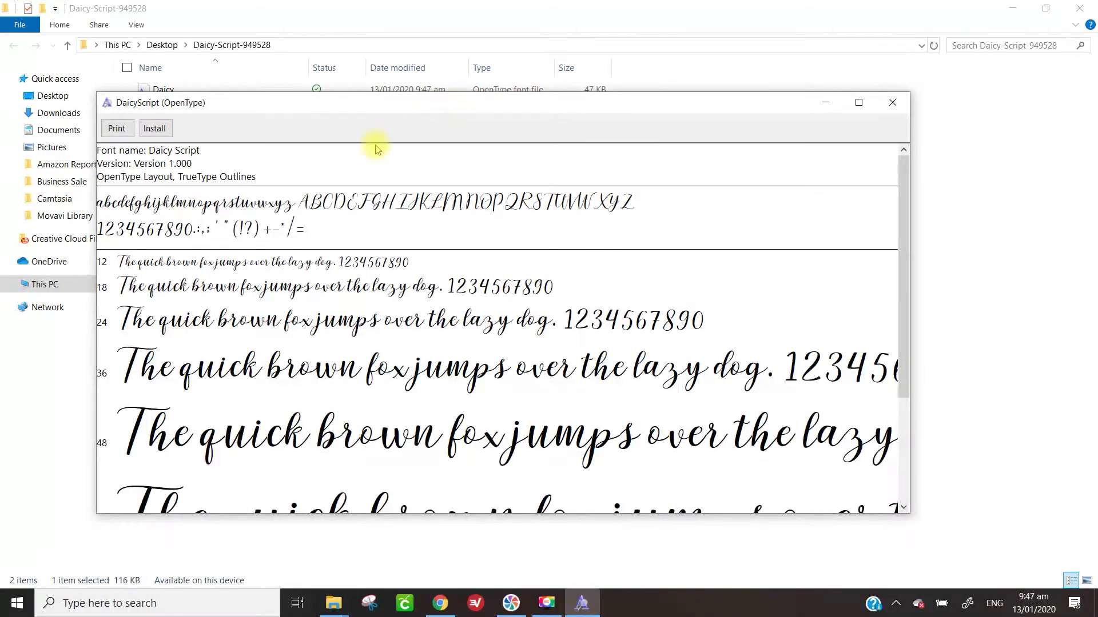
drag(902, 297, 248, 197)
click(154, 129)
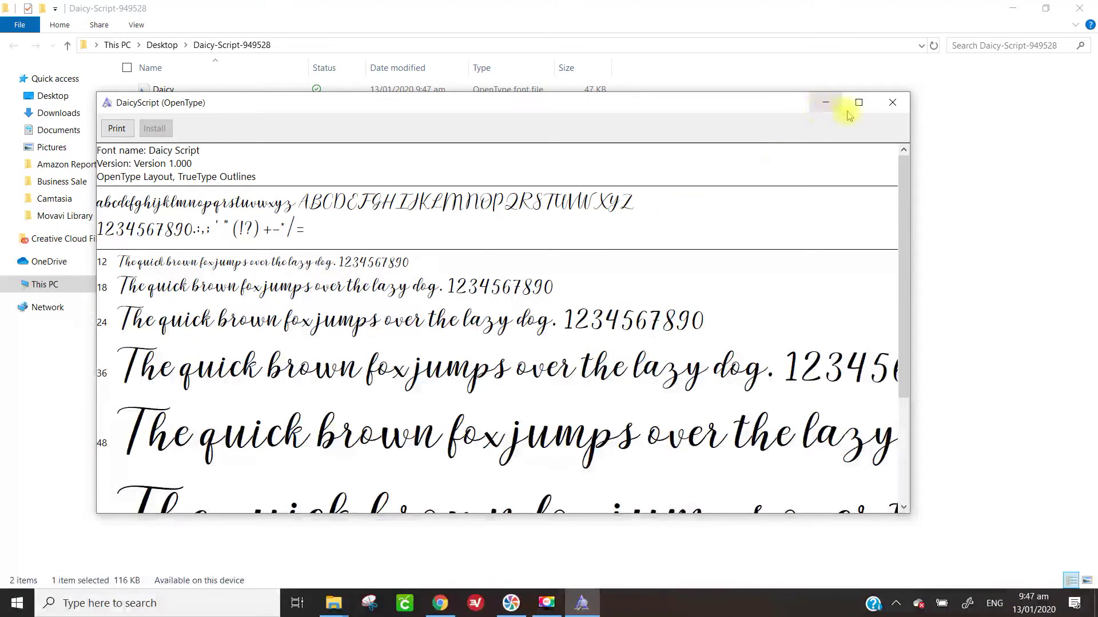
click(891, 104)
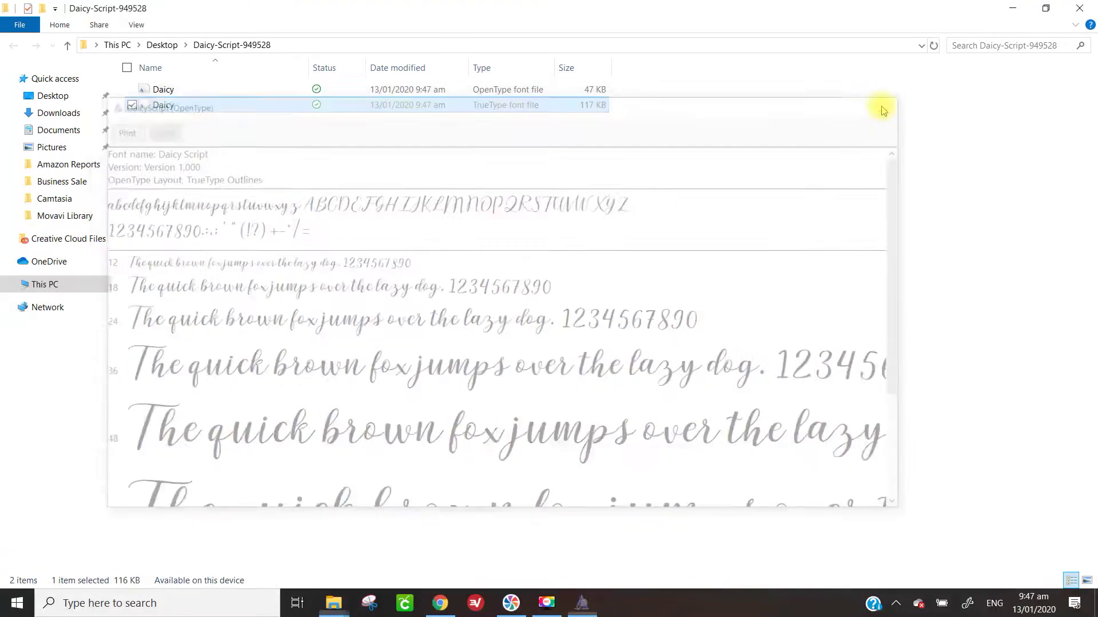
click(1094, 6)
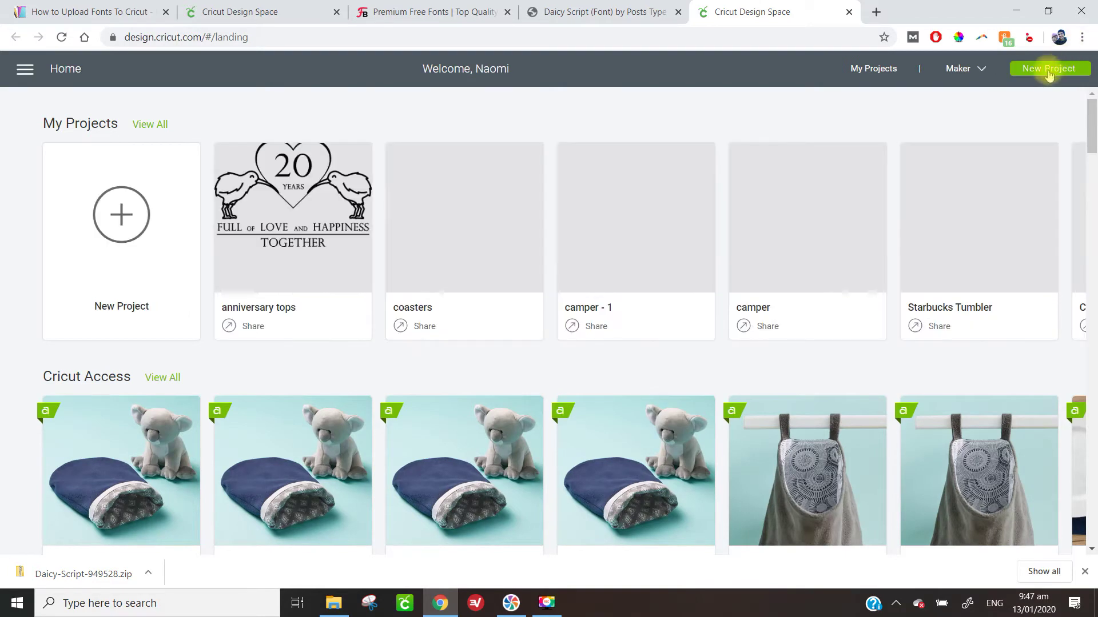
Start a blank project, dismiss the desktop-app banner with Maybe Later, and add a text box.
click(521, 296)
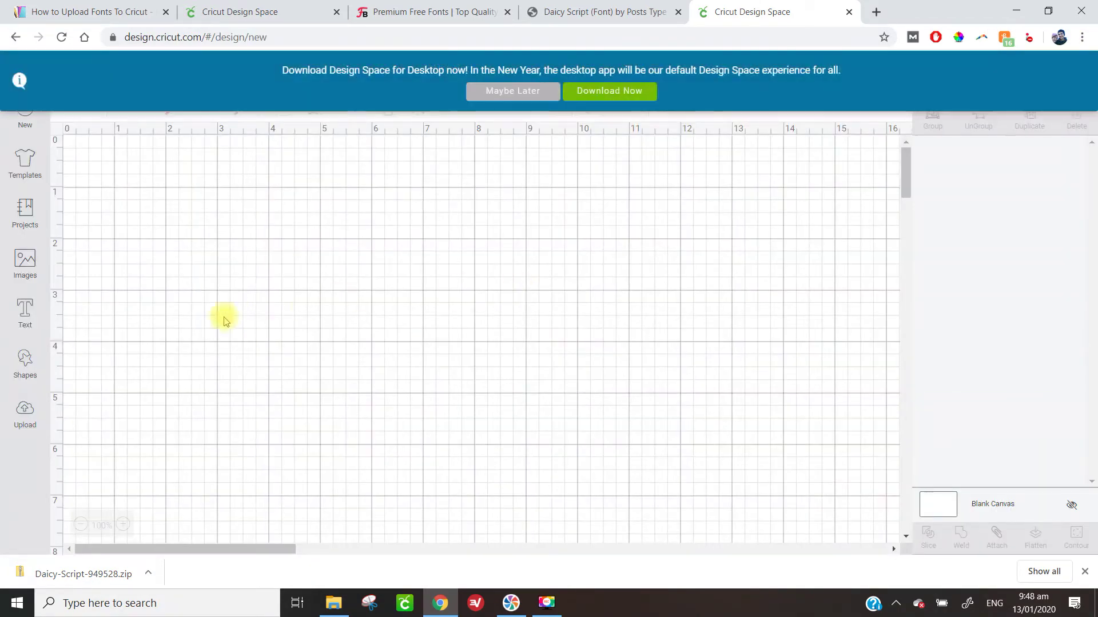
click(527, 93)
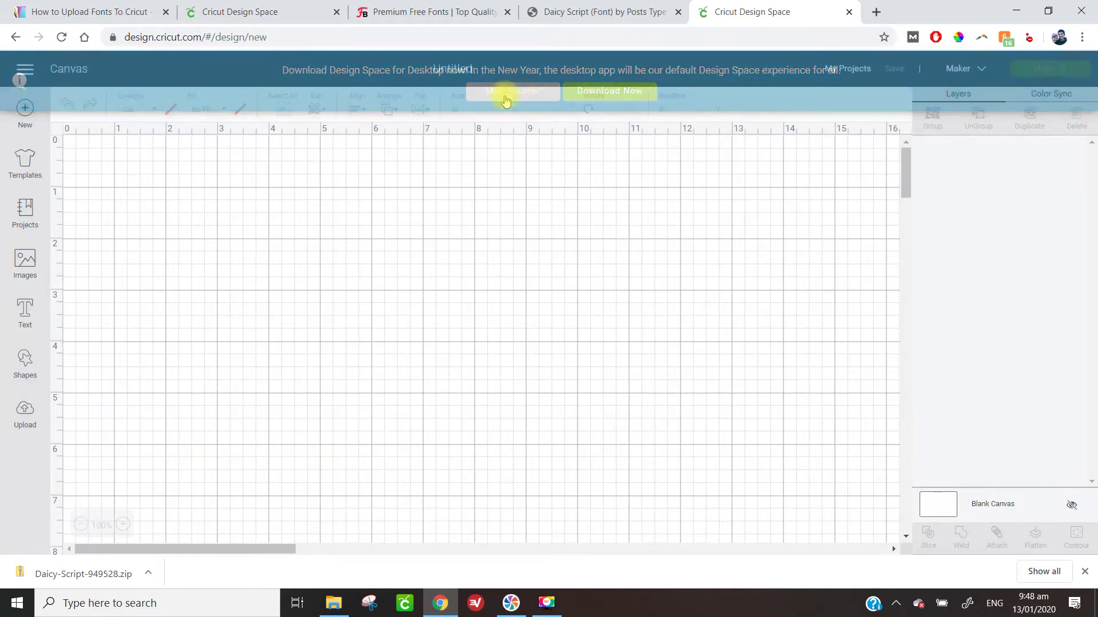
click(25, 313)
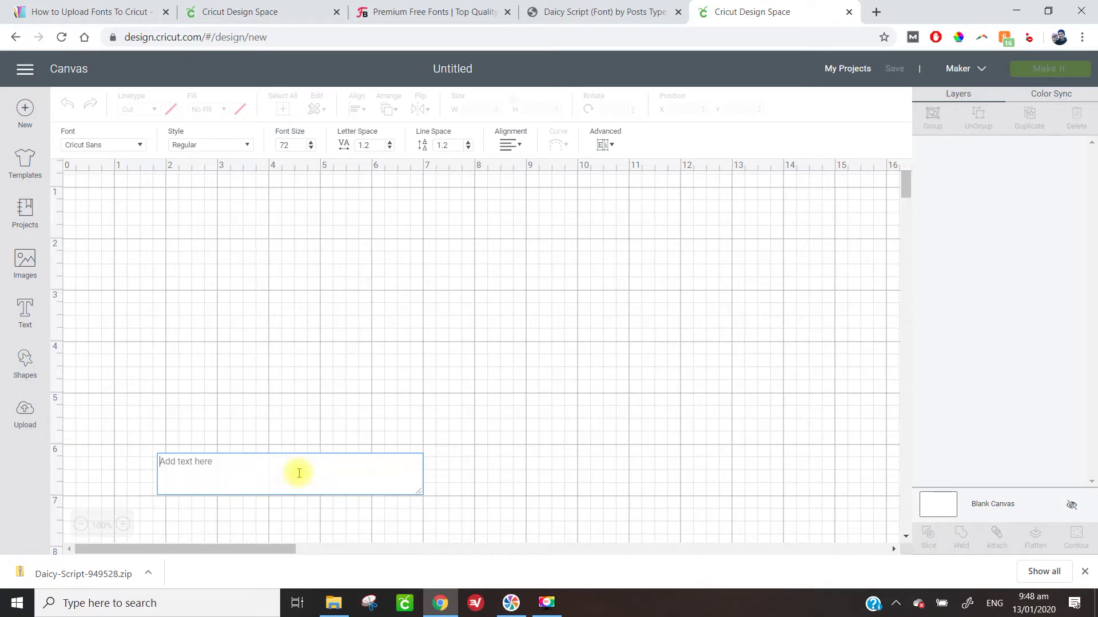
Enter 'Happy New Year' and resize it to 11.525 by 1.581 inches, repositioned on the canvas.
text(Happy New Year)
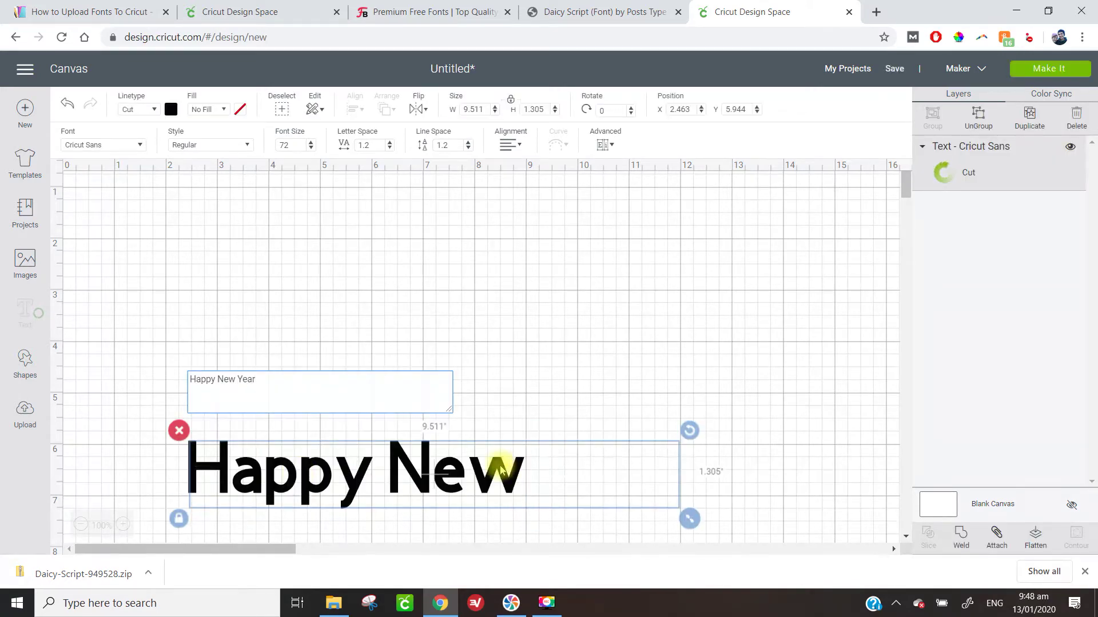
click(477, 469)
drag(440, 460, 451, 326)
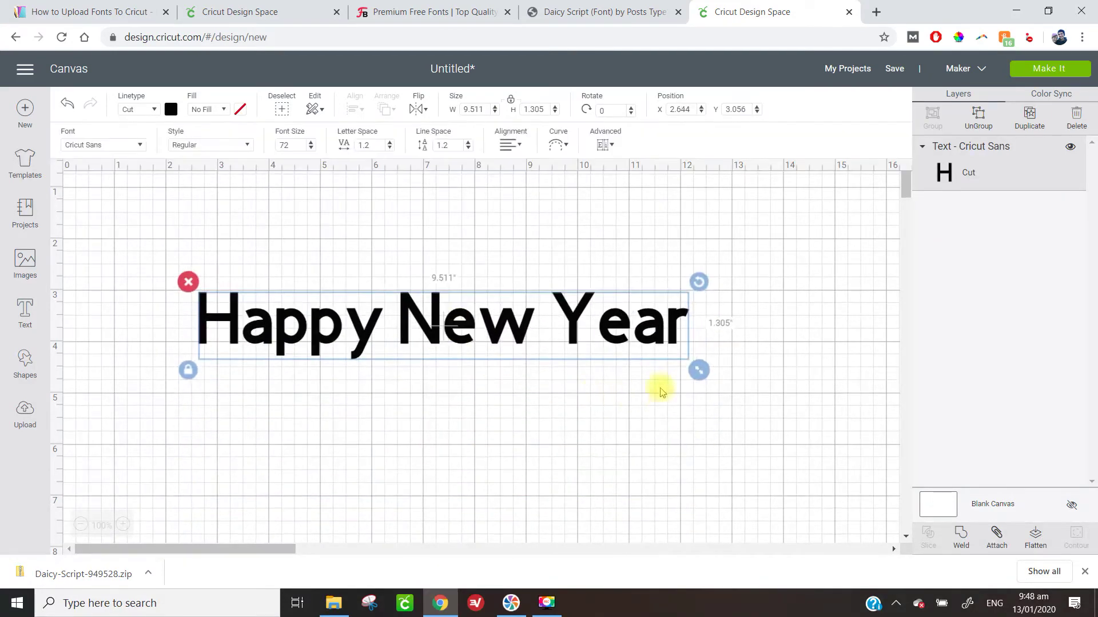
drag(699, 370, 801, 419)
drag(515, 326, 485, 369)
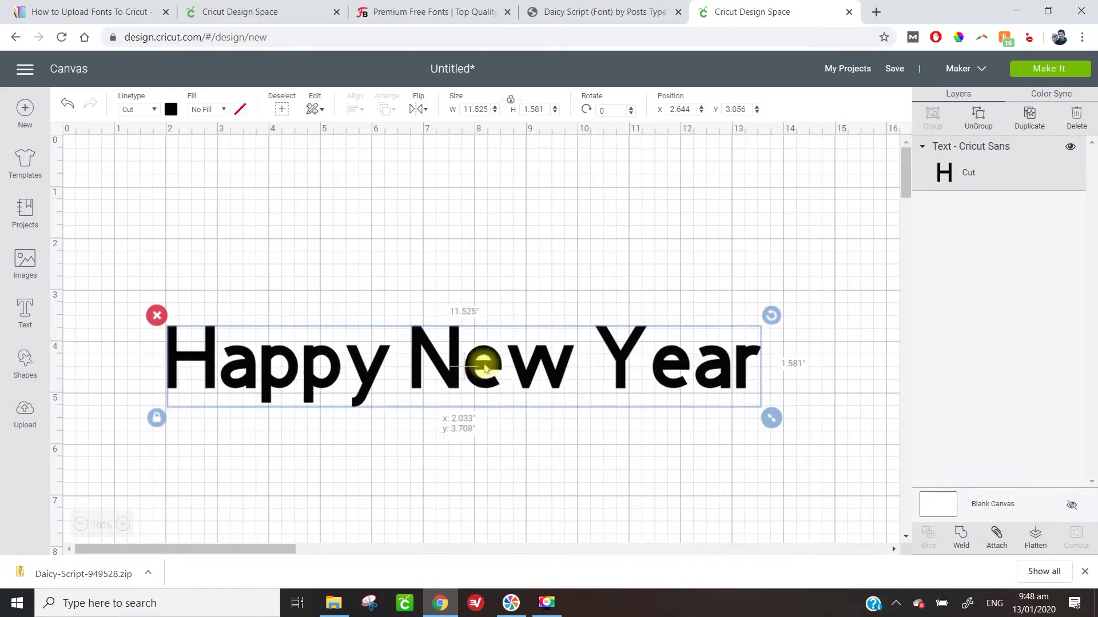
click(127, 146)
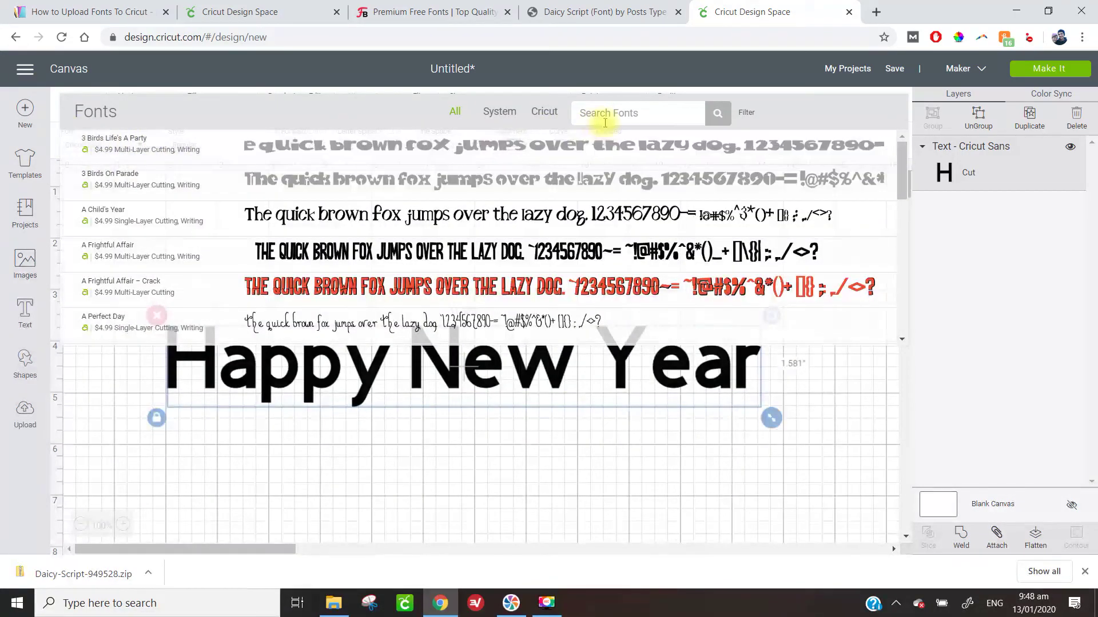
Search the fonts for 'Dai' and apply Daicy Script to the Happy New Year text.
click(665, 112)
text(Dai)
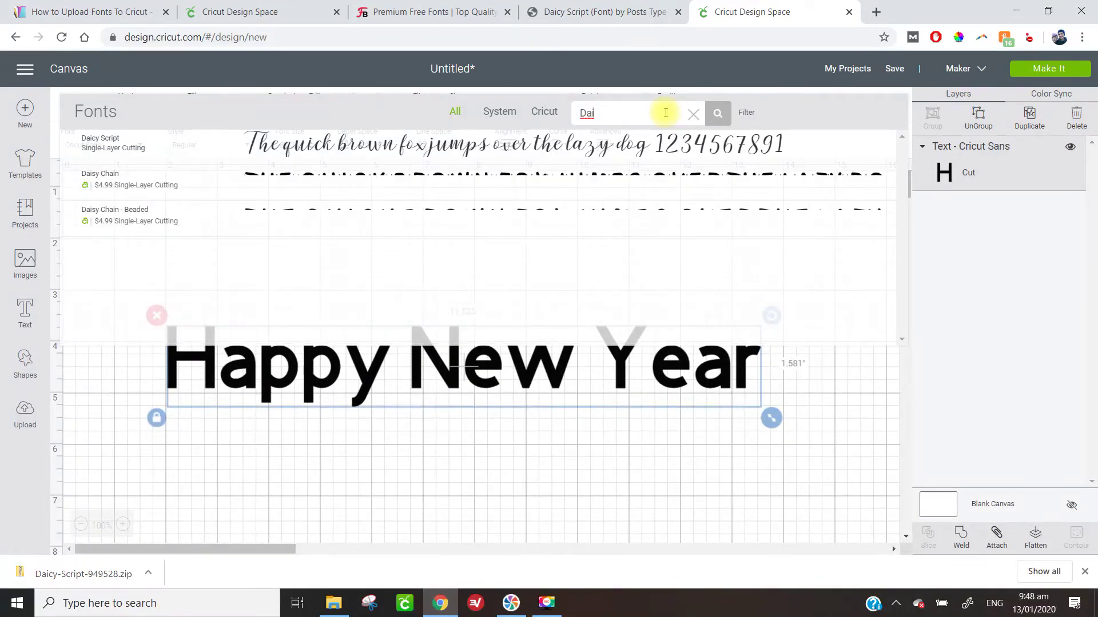
click(368, 141)
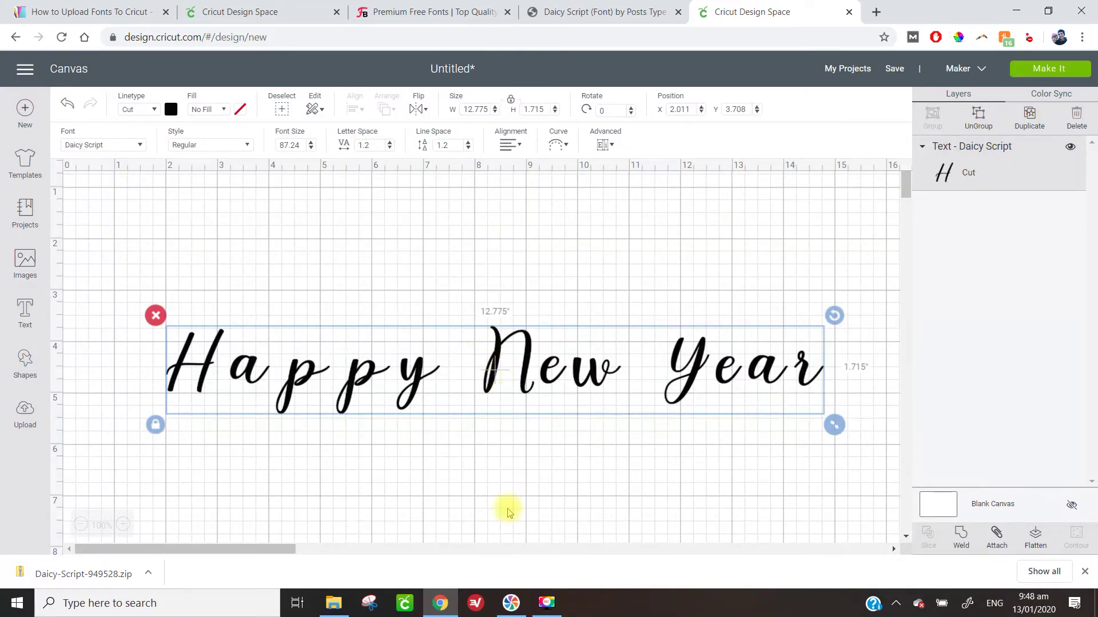
click(511, 468)
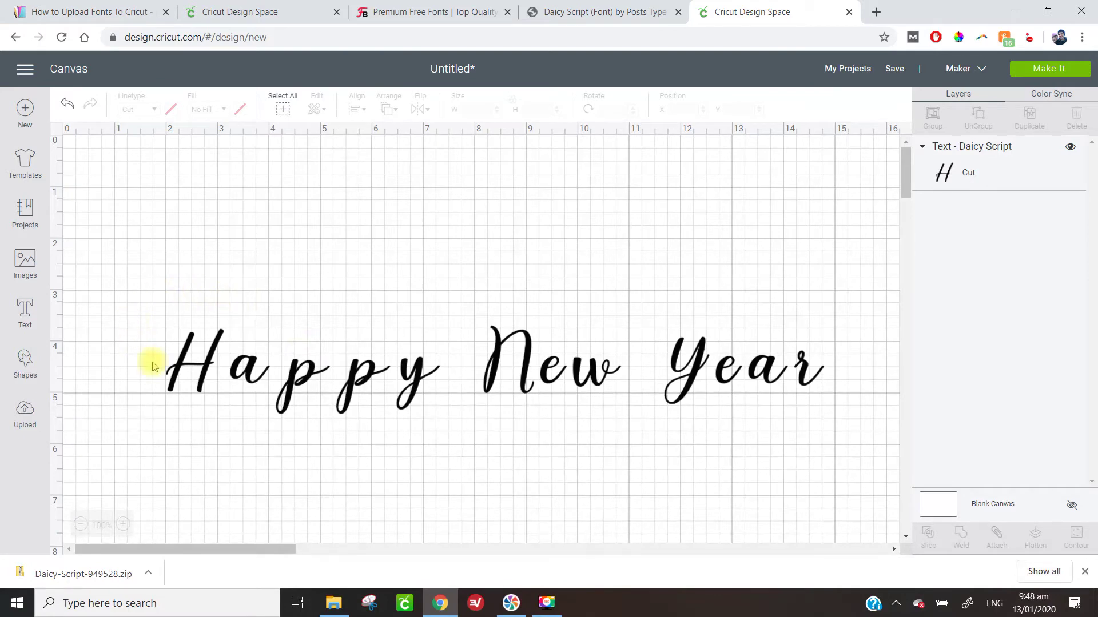
Ungroup the text into letters and nudge Year's e, a and r left toward the Y.
drag(143, 287, 851, 454)
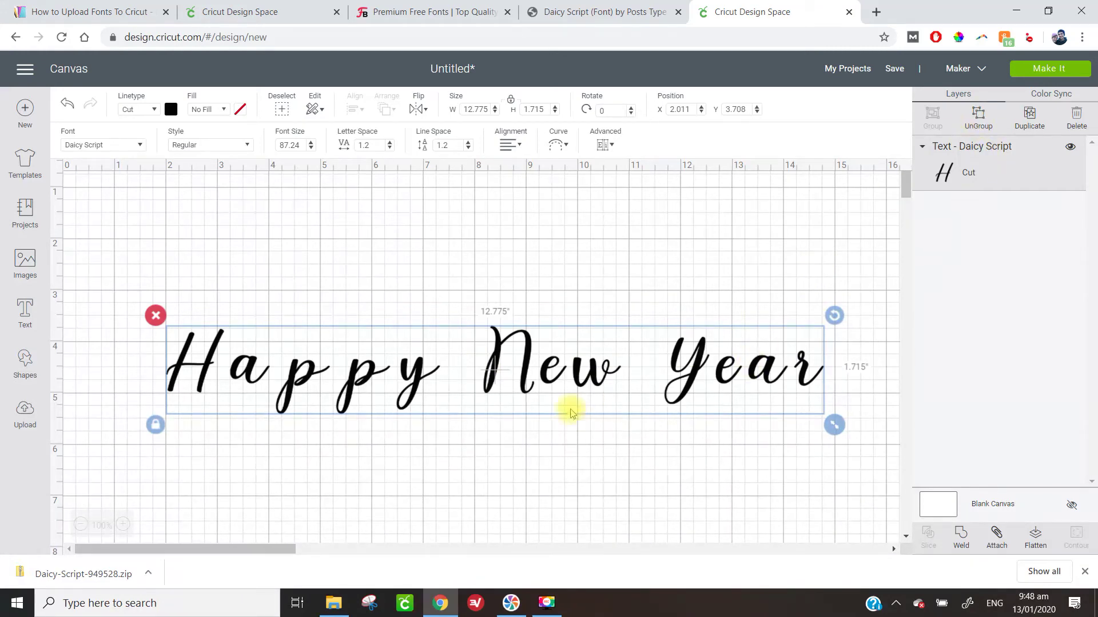
click(979, 119)
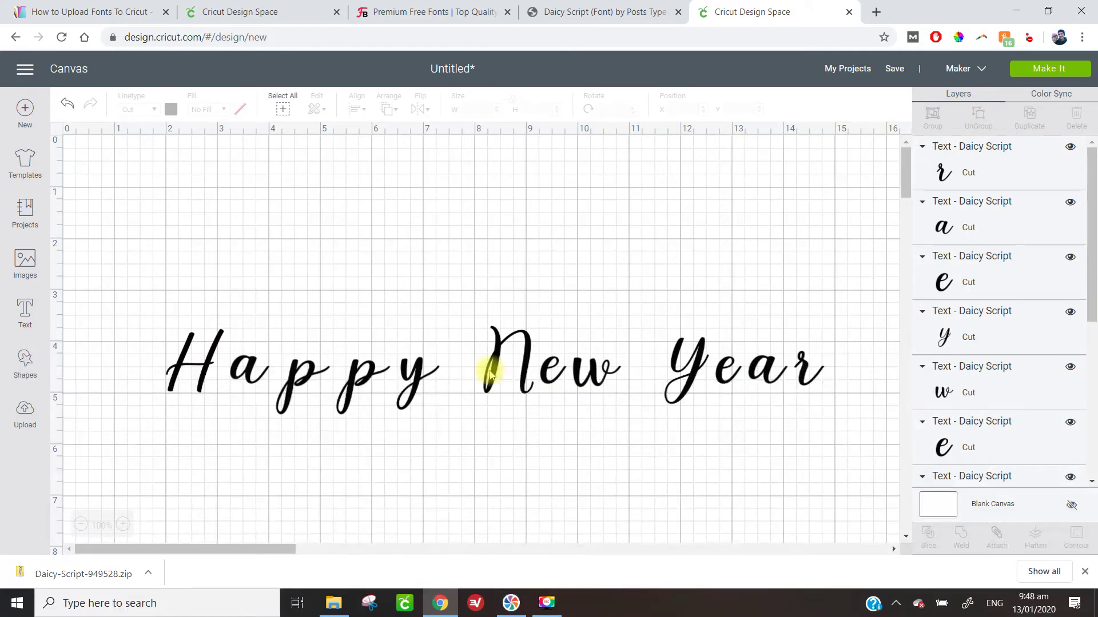
click(724, 376)
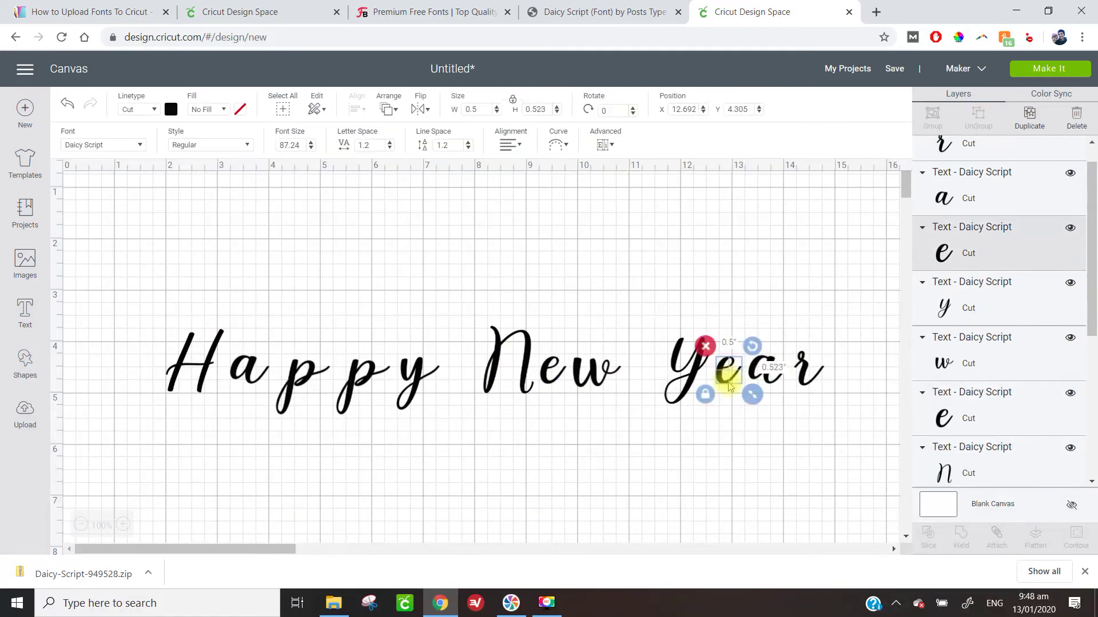
key(Left)
key(Left)
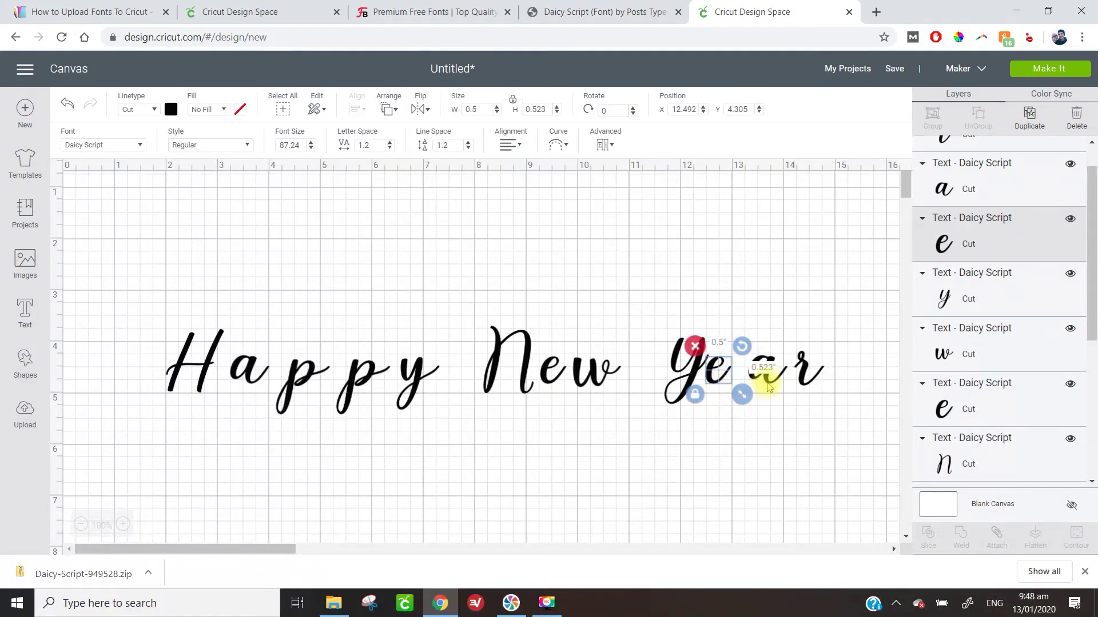
click(777, 386)
key(Left)
key(Left)
key(Left)
key(Left)
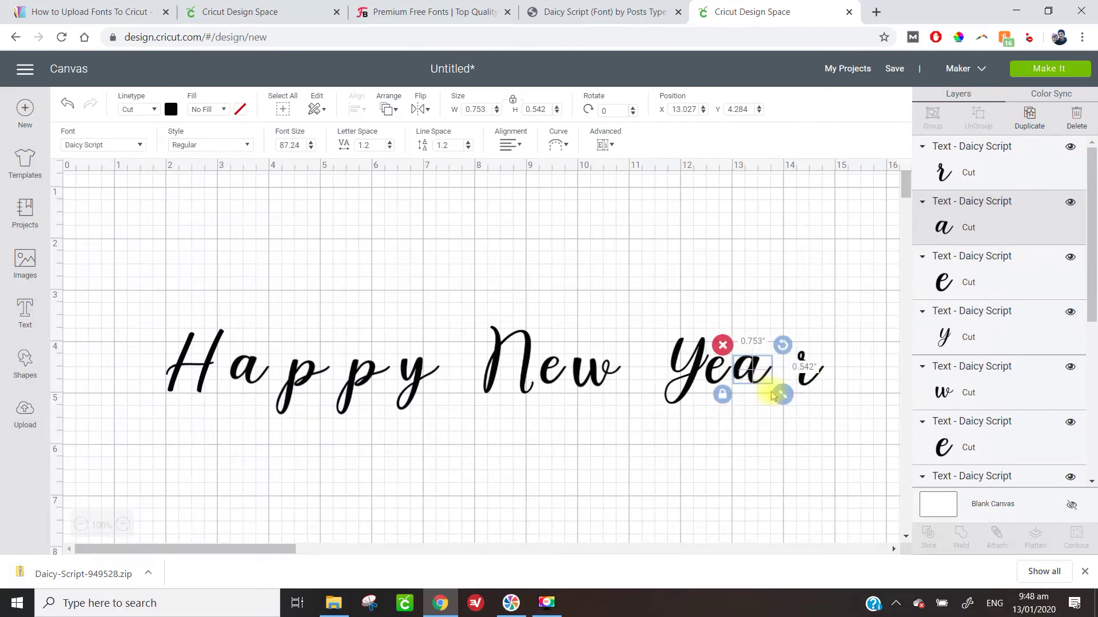
click(812, 386)
key(Left)
key(Left)
key(Left)
key(Left)
key(Left)
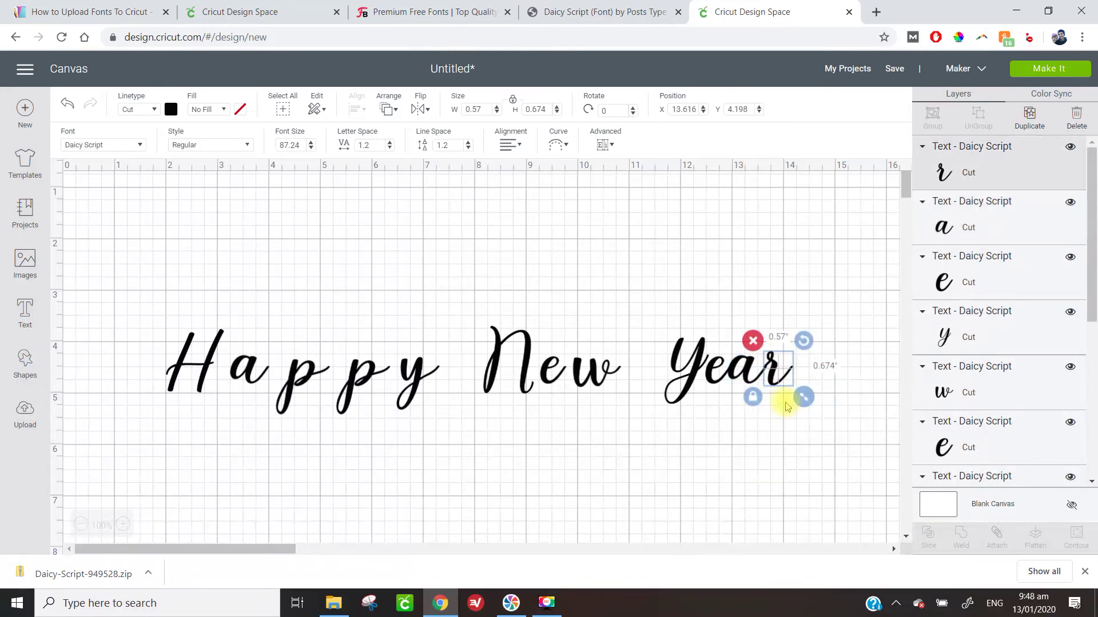
Select all four letters of Year together, then deselect them.
click(632, 443)
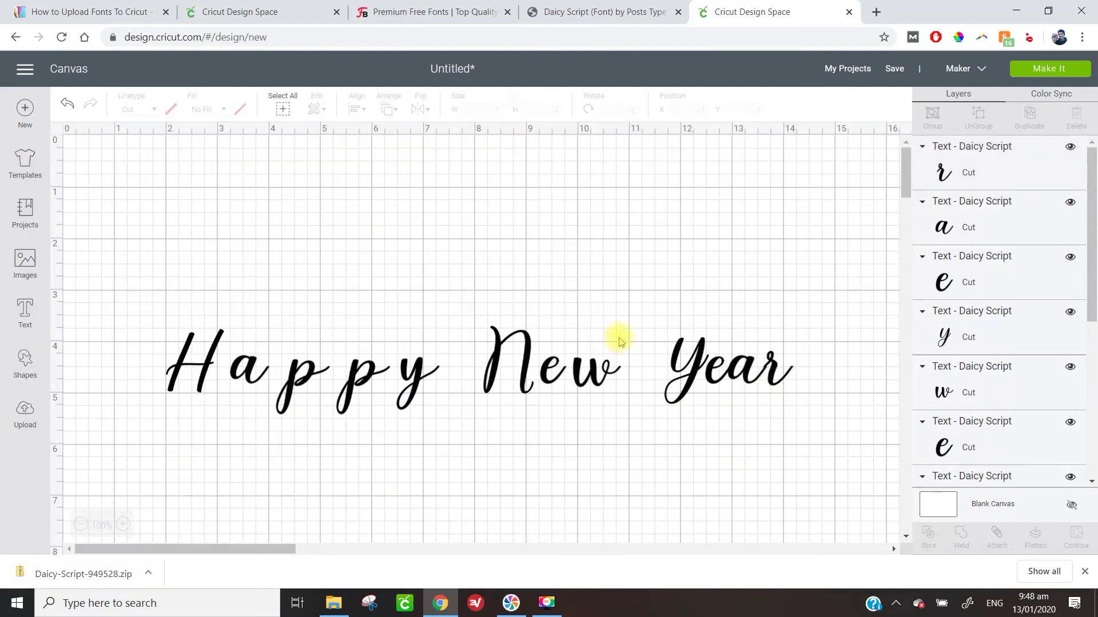
drag(636, 303, 760, 407)
drag(800, 420, 801, 420)
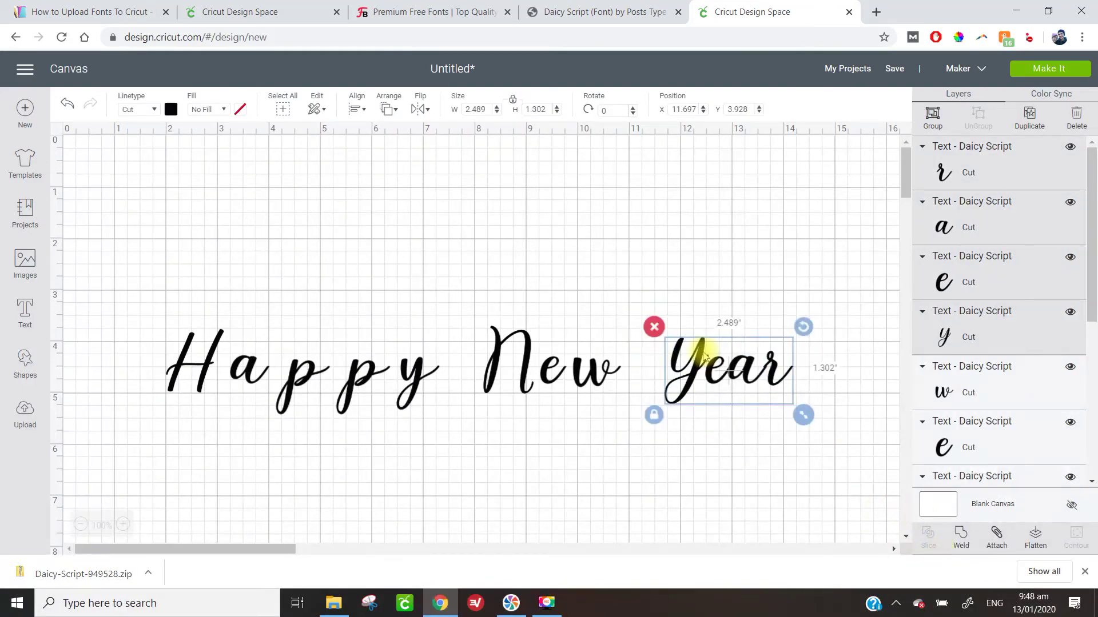
click(639, 245)
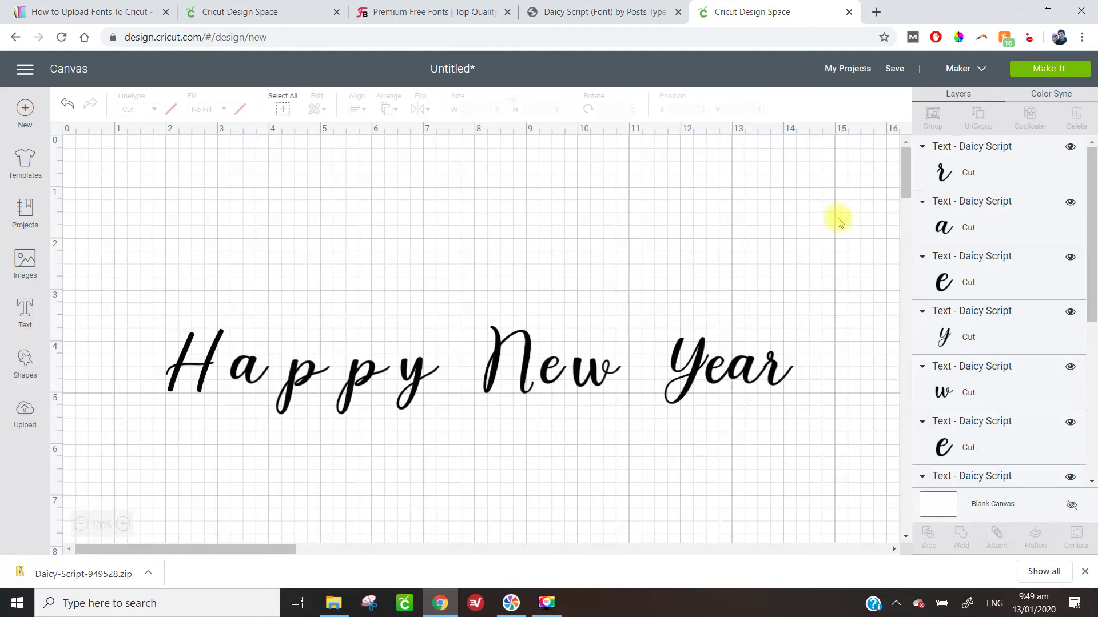